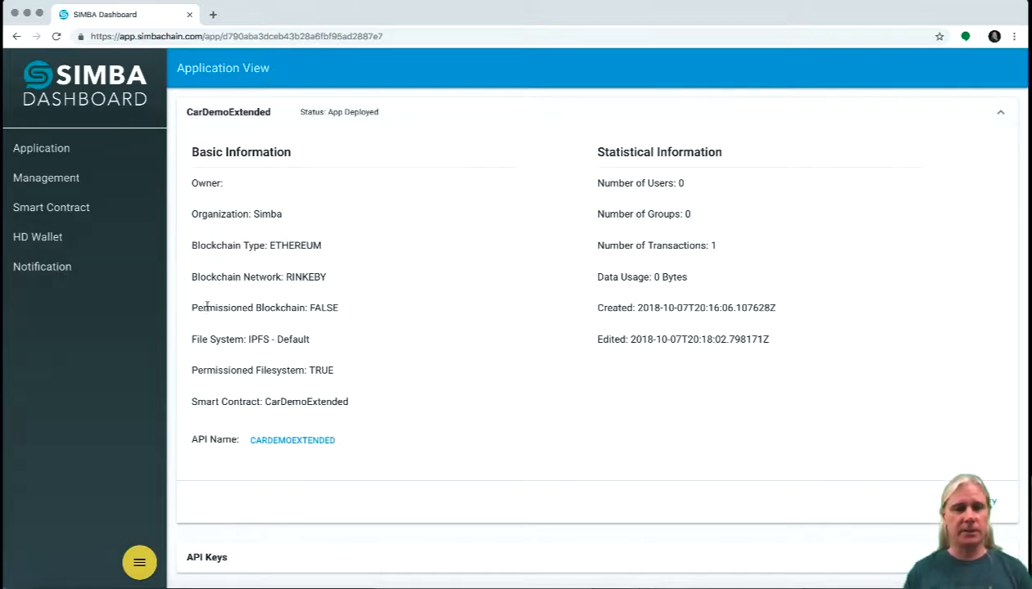
Review the CarDemoExtended application's blockchain network, permissioned blockchain and permissioned filesystem settings.
{"action": "triple_click", "coordinate": [216, 371]}
{"action": "triple_click", "coordinate": [221, 305]}
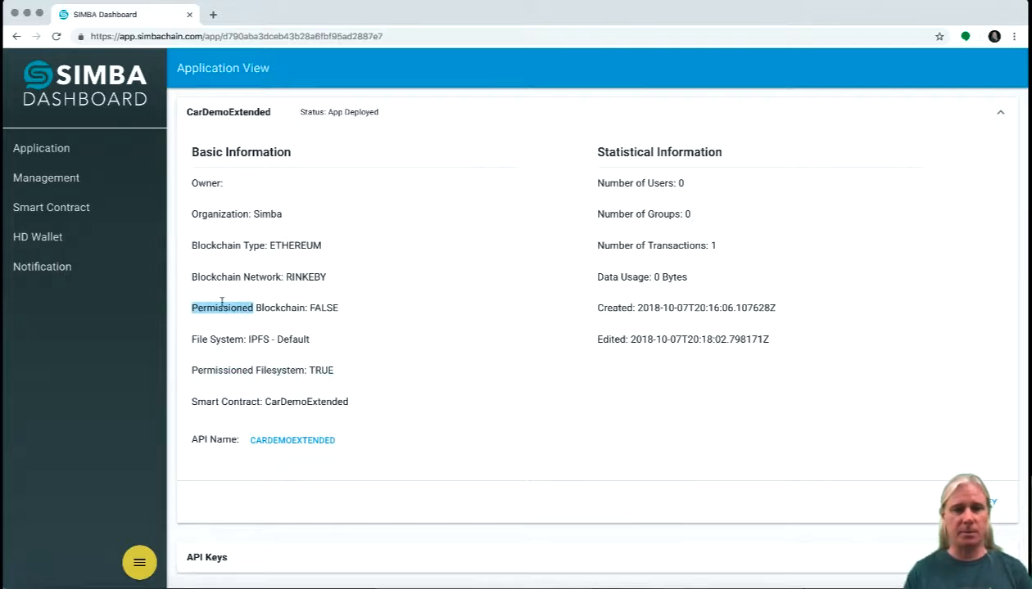
{"action": "double_click", "coordinate": [308, 277]}
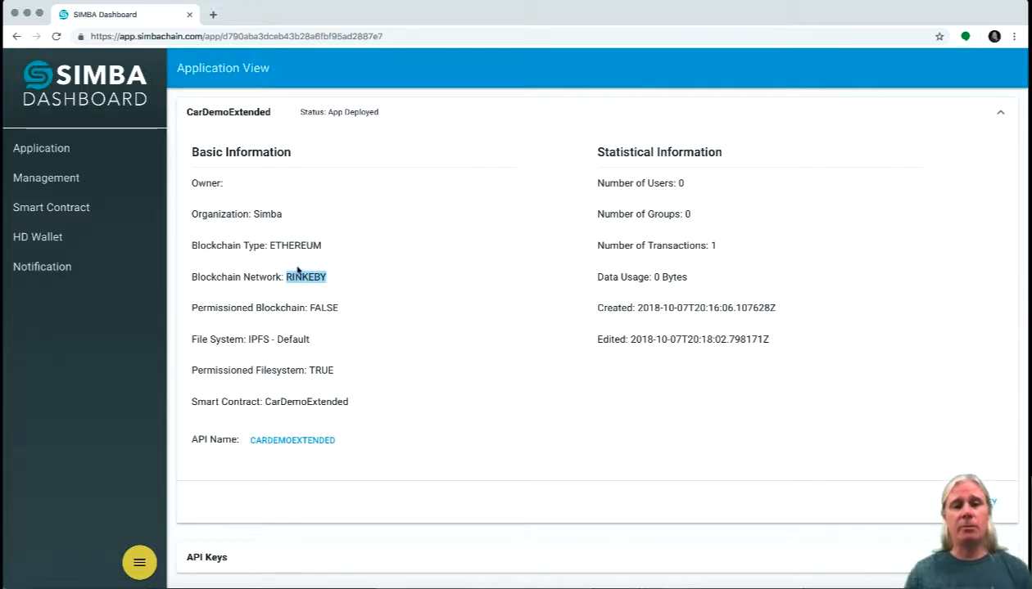
{"action": "left_click", "coordinate": [305, 271]}
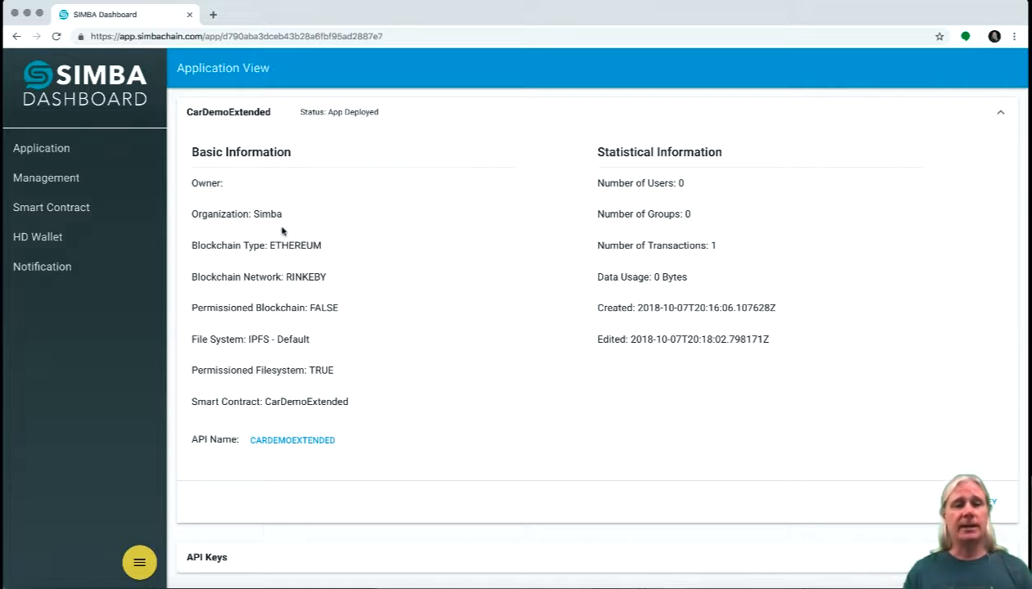
{"action": "triple_click", "coordinate": [292, 369]}
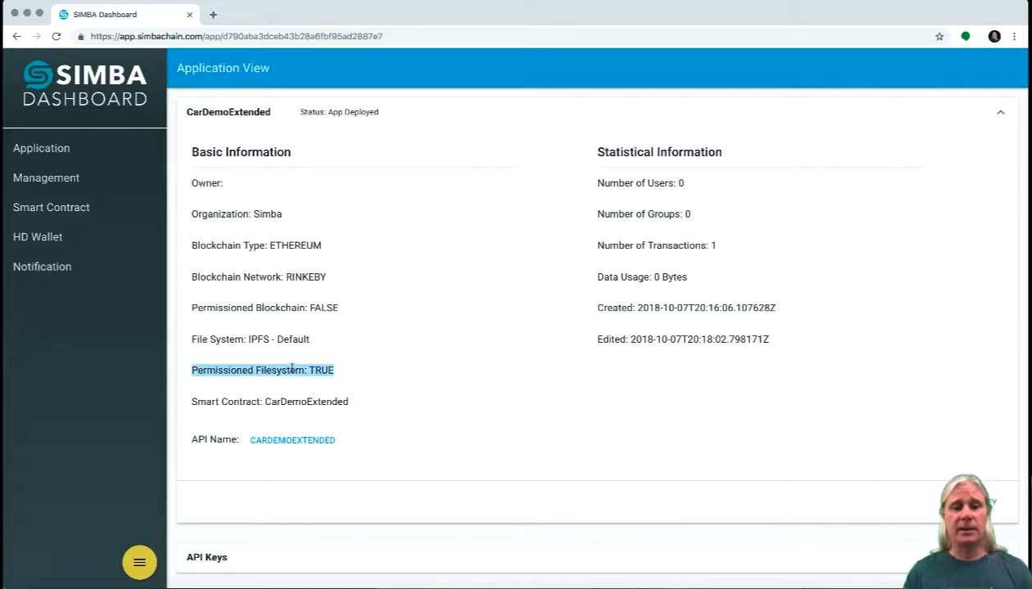
{"action": "left_click", "coordinate": [292, 369]}
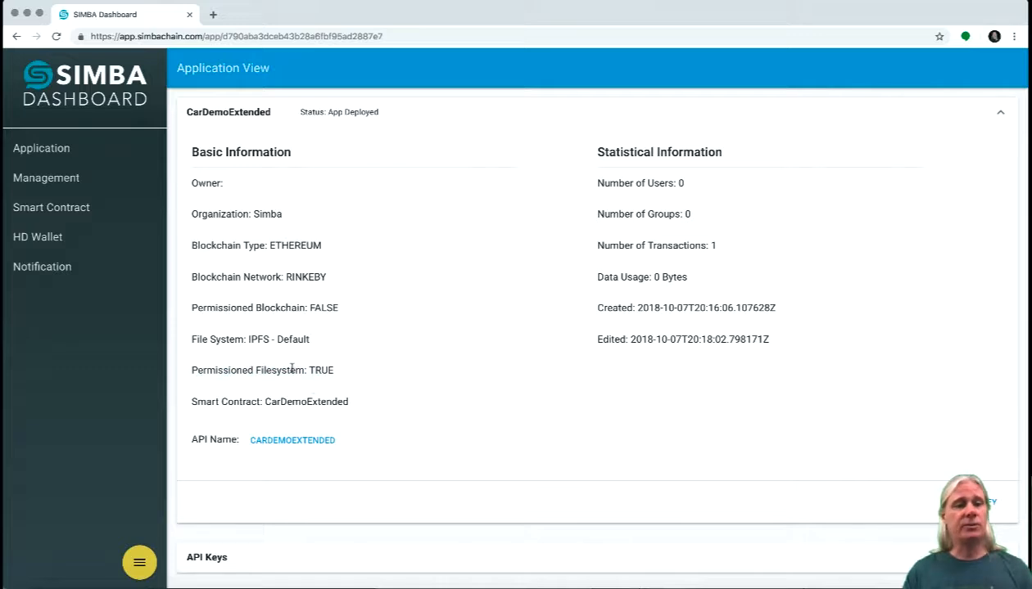
Open the group permission management for the CarDemoExtended app in the Simba organization.
{"action": "left_click", "coordinate": [60, 182]}
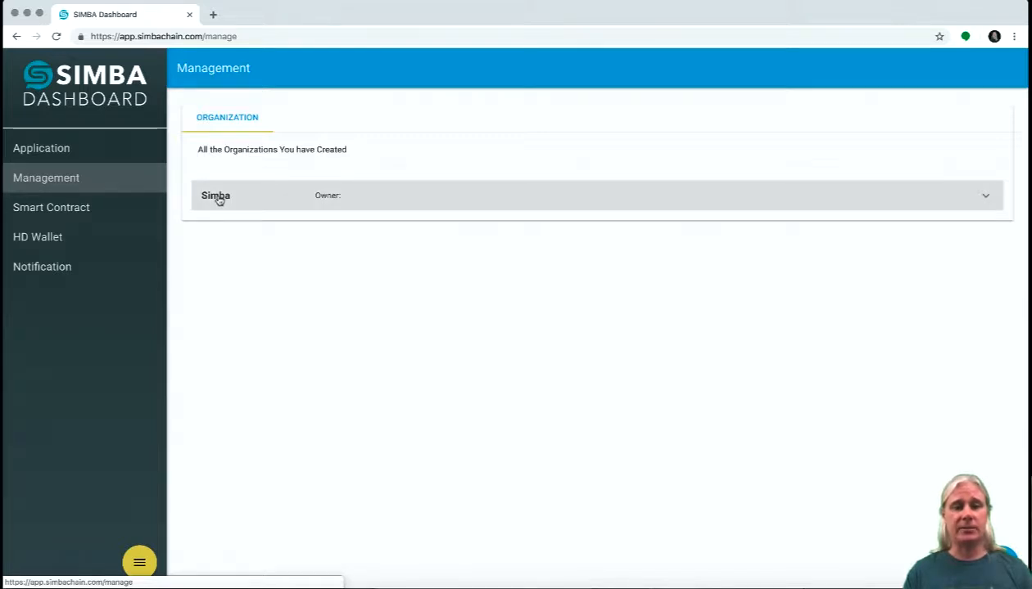
{"action": "left_click", "coordinate": [218, 200]}
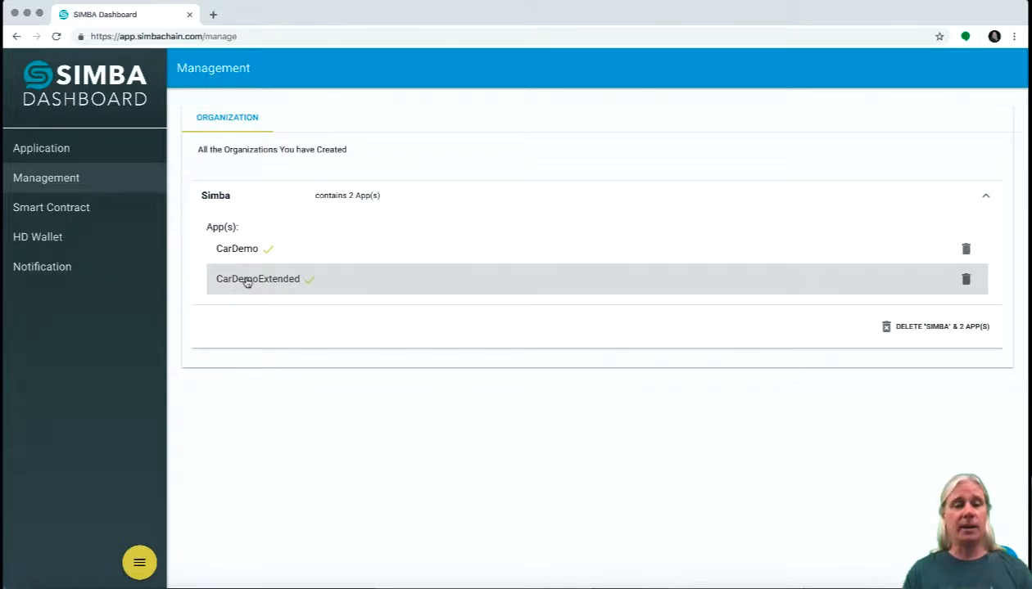
{"action": "left_click", "coordinate": [246, 282]}
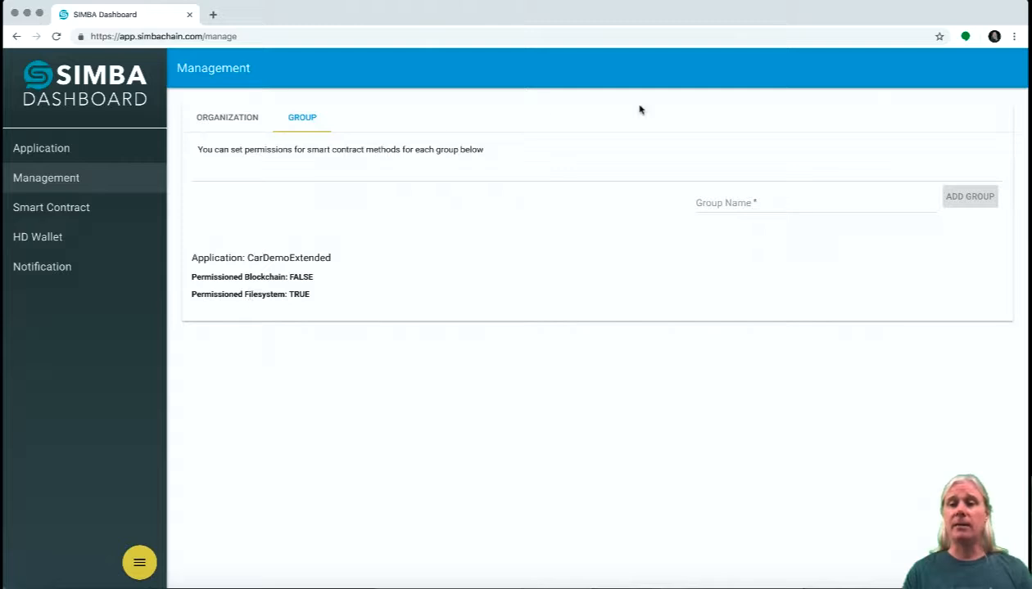
Add a group named CarSales to the CarDemoExtended application.
{"action": "left_click", "coordinate": [729, 201]}
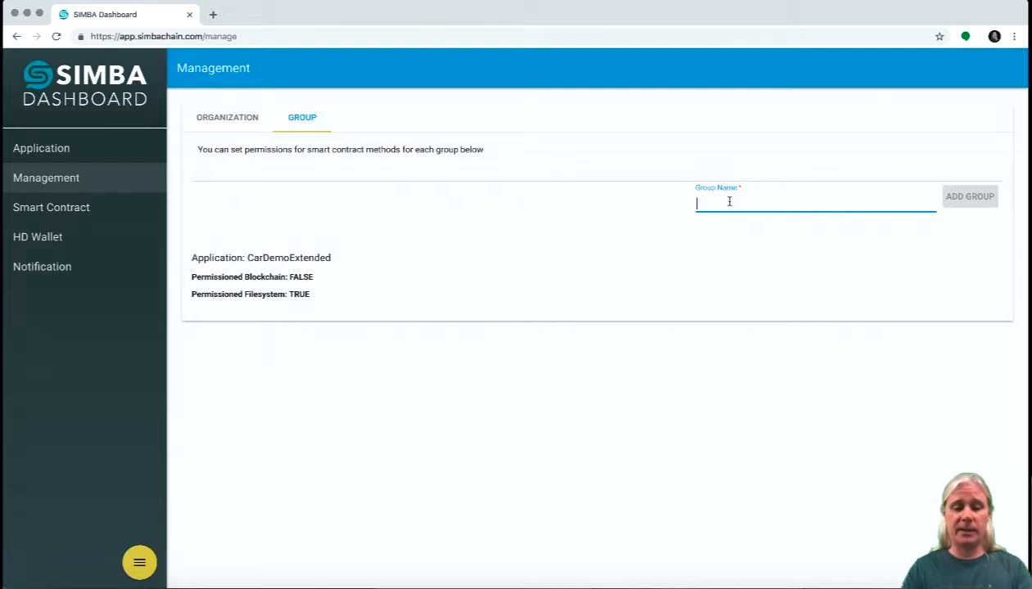
{"action": "type", "text": "CarSales"}
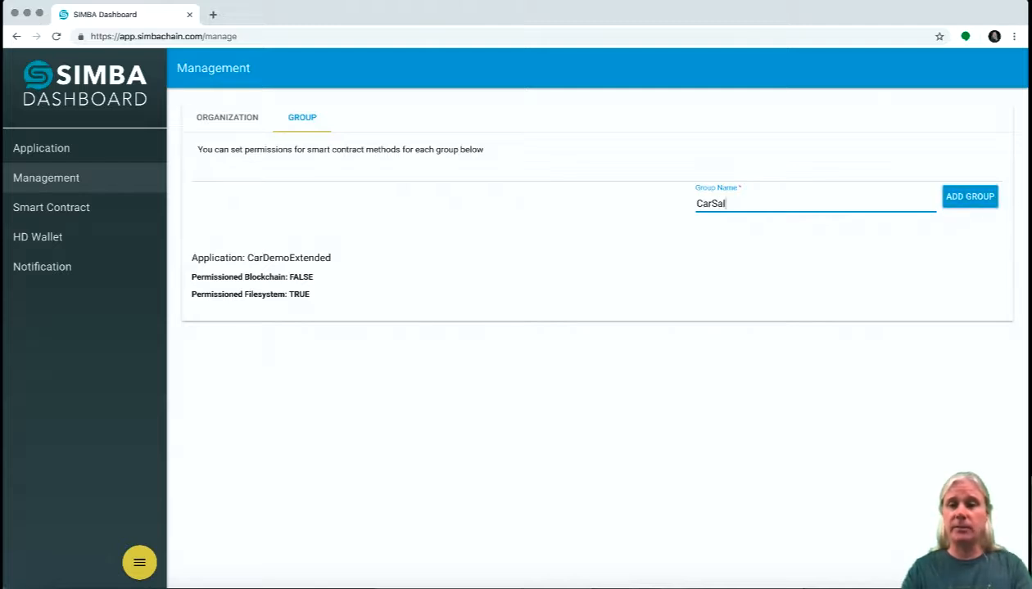
{"action": "left_click", "coordinate": [972, 198]}
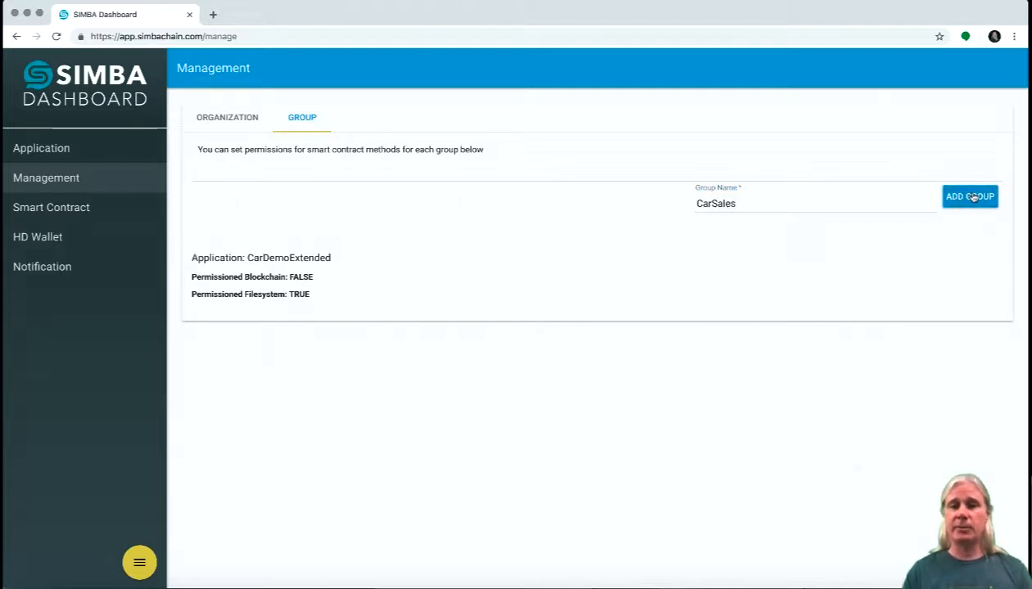
Add a second group named CarInfo to the CarDemoExtended application.
{"action": "left_click", "coordinate": [744, 207]}
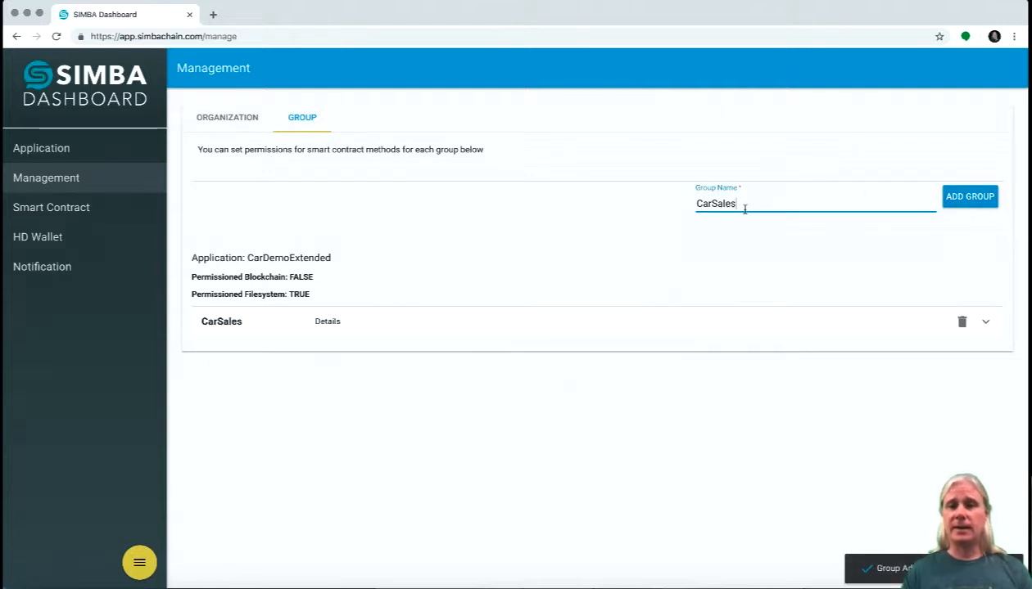
{"action": "double_click", "coordinate": [744, 208]}
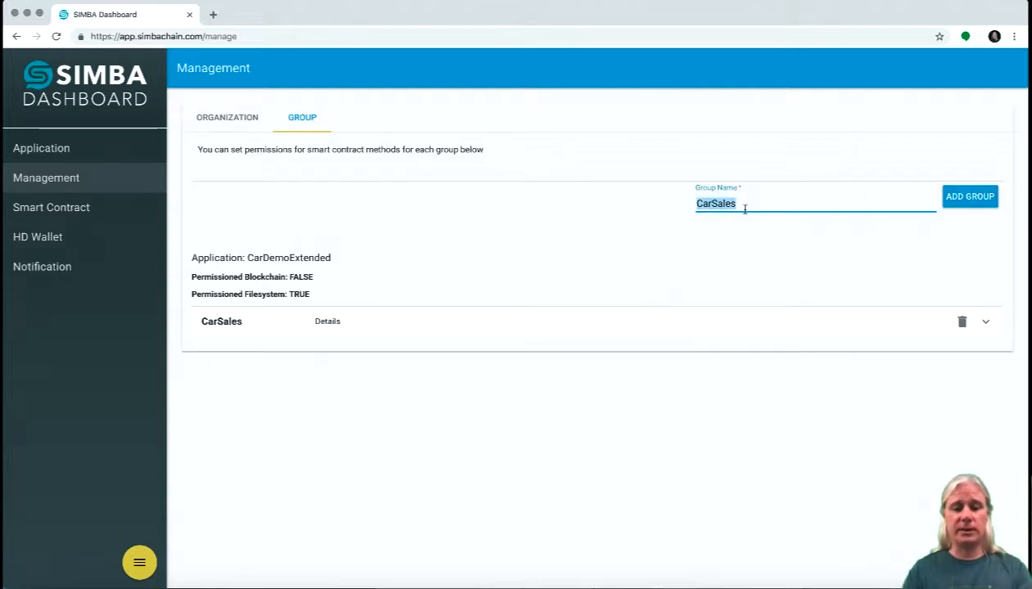
{"action": "type", "text": "Carl"}
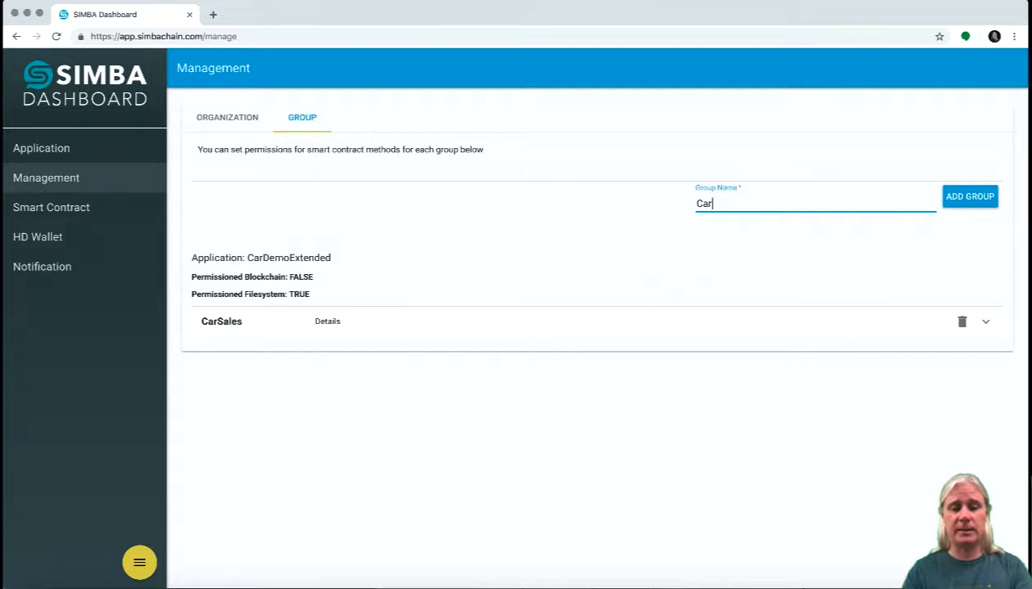
{"action": "type", "text": "nfo"}
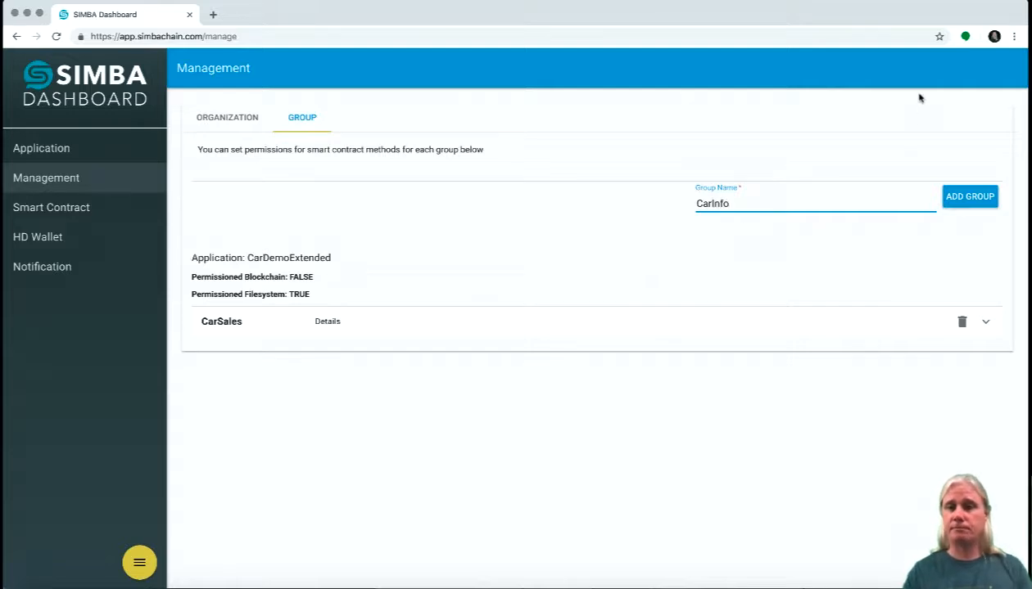
{"action": "left_click", "coordinate": [974, 202]}
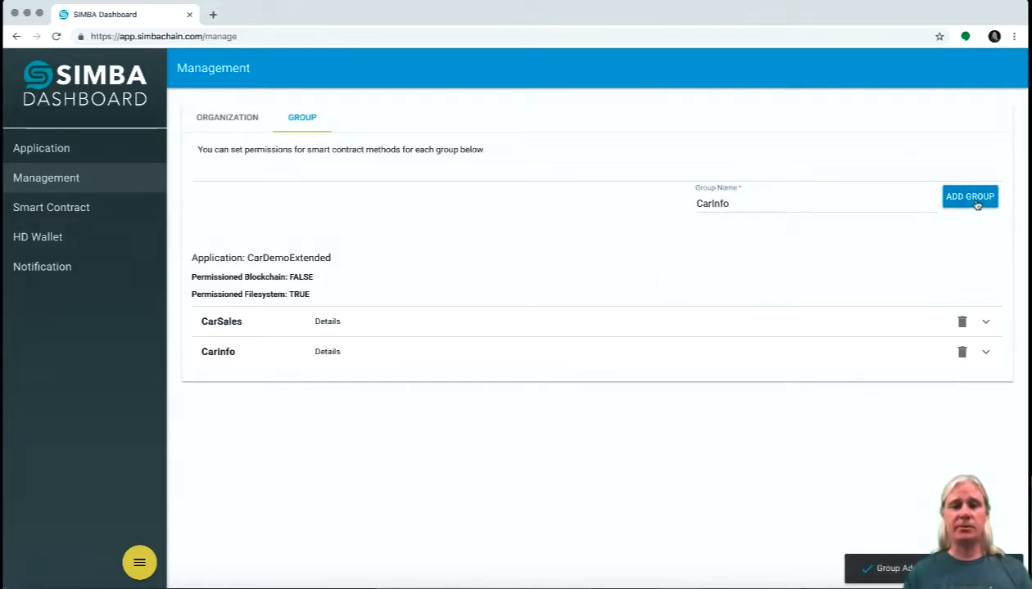
Give the CarInfo group read and write filesystem permission for registerCar, with no time range and the permission rule applied.
{"action": "left_click", "coordinate": [234, 325]}
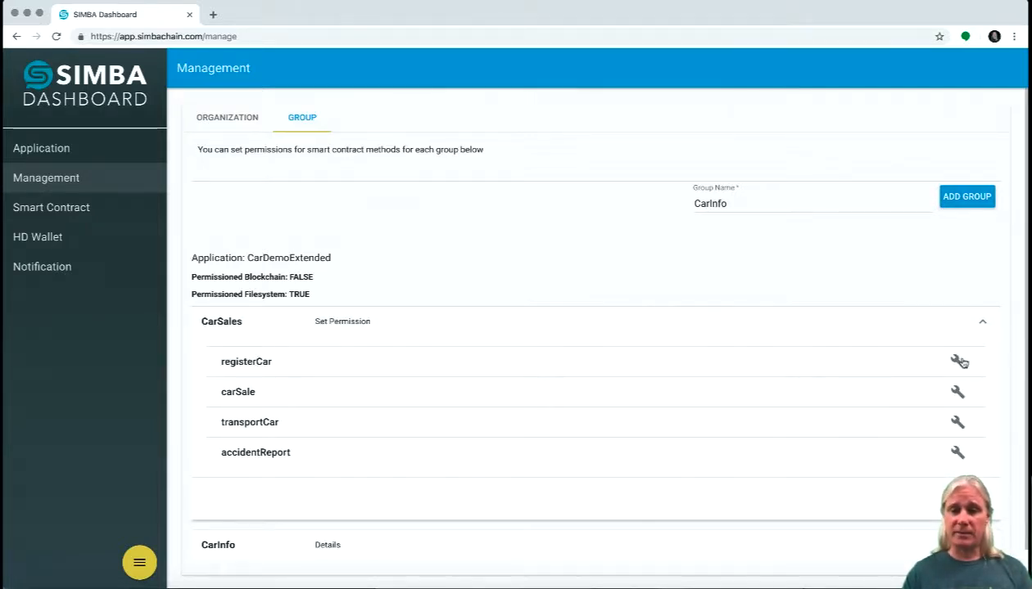
{"action": "left_click", "coordinate": [907, 325]}
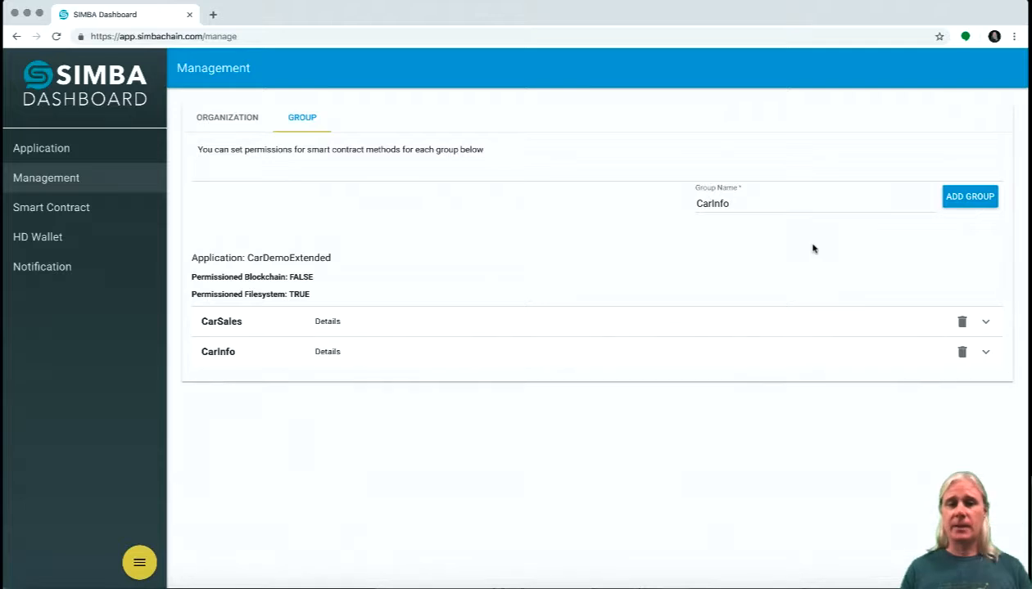
{"action": "left_click", "coordinate": [416, 359]}
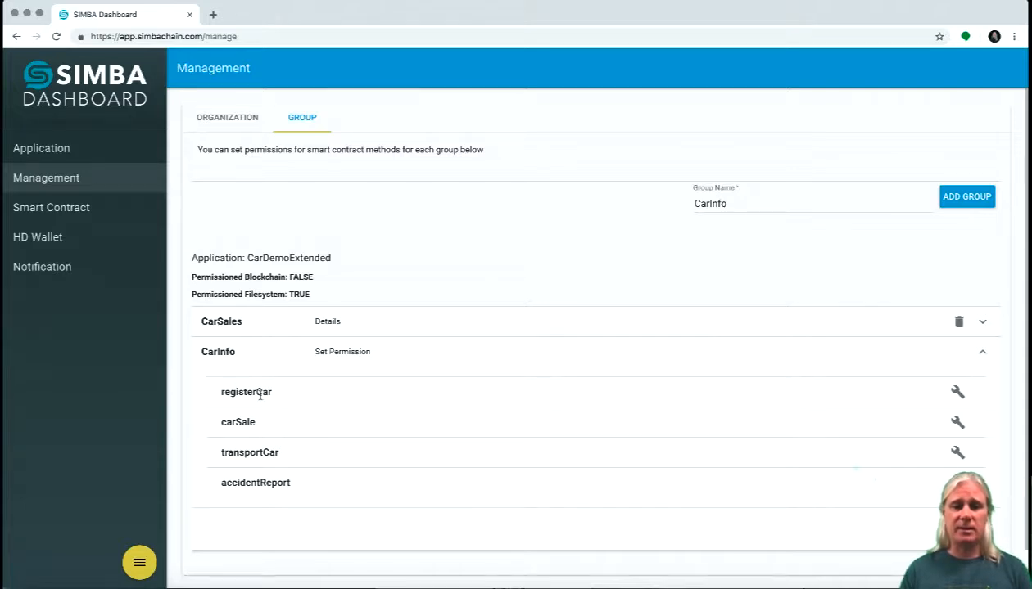
{"action": "left_click", "coordinate": [957, 393]}
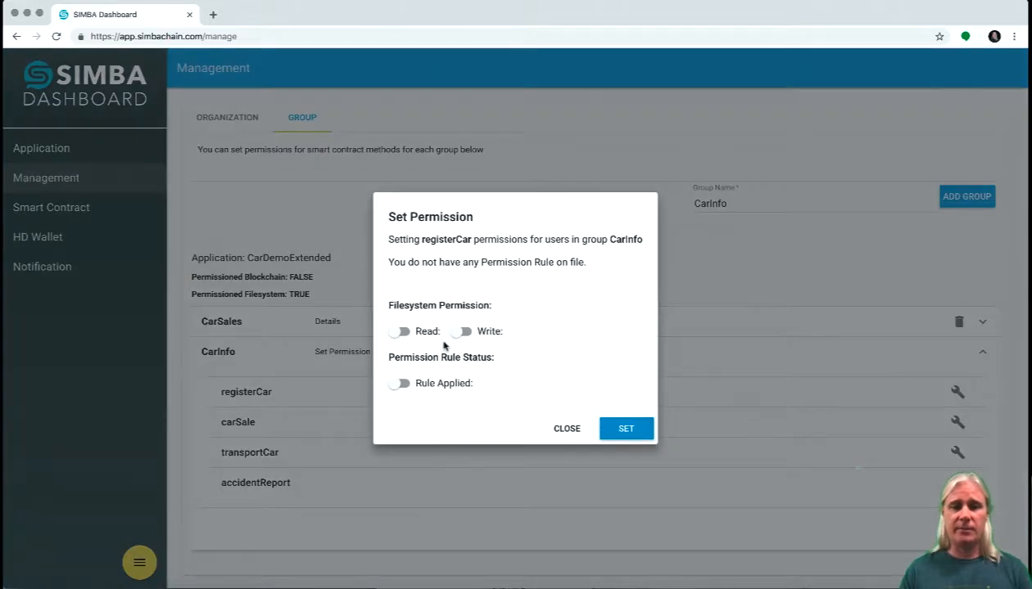
{"action": "left_click", "coordinate": [405, 331]}
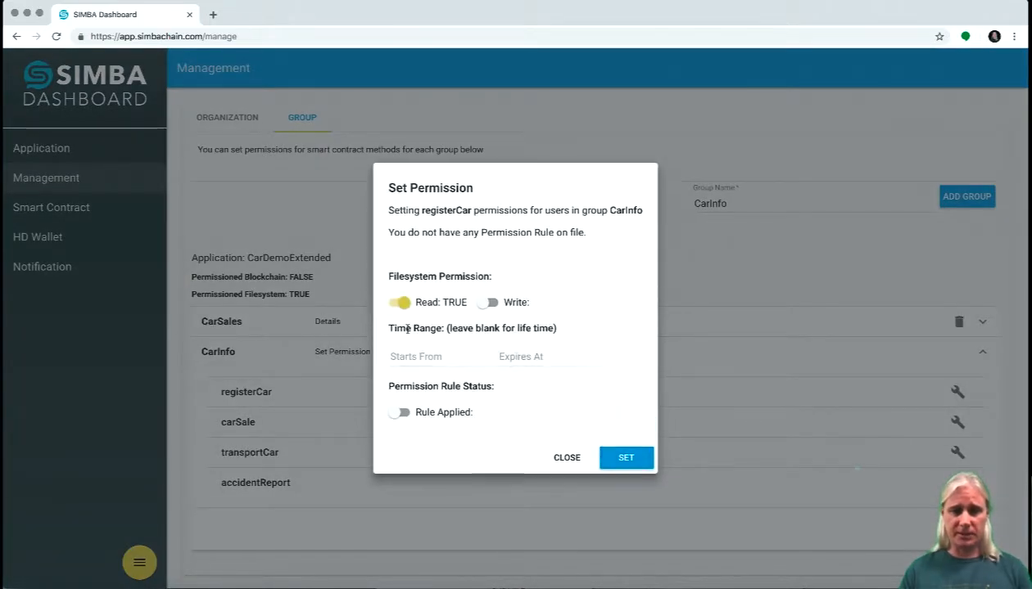
{"action": "left_click", "coordinate": [494, 302]}
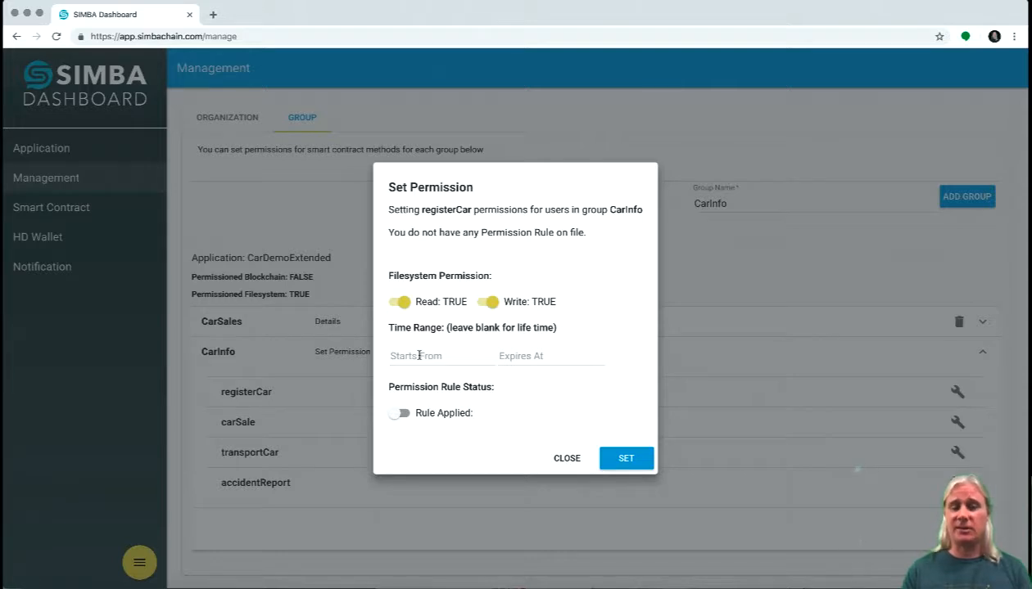
{"action": "left_click", "coordinate": [401, 414]}
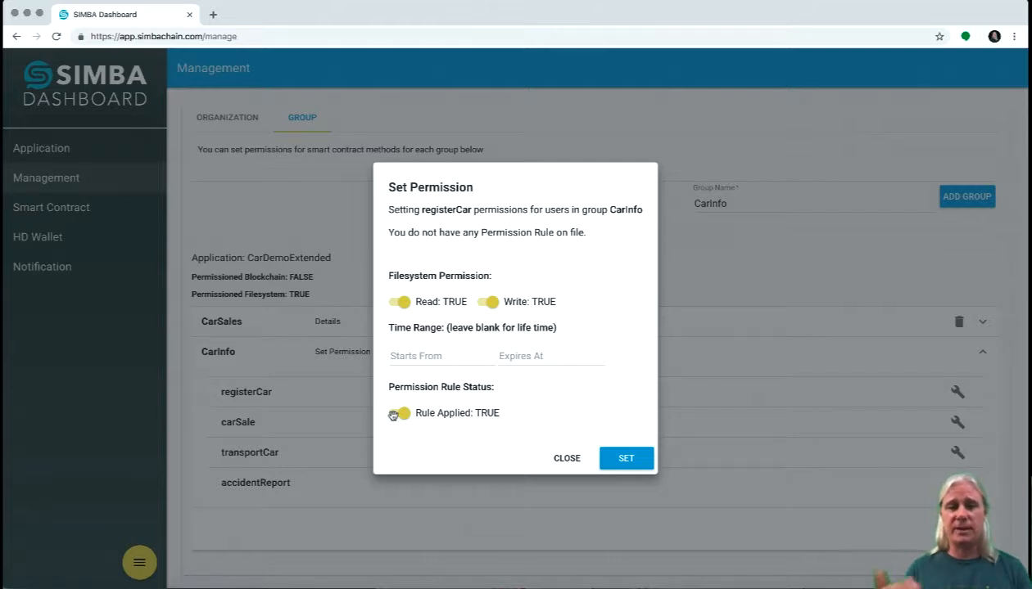
{"action": "left_click", "coordinate": [634, 461]}
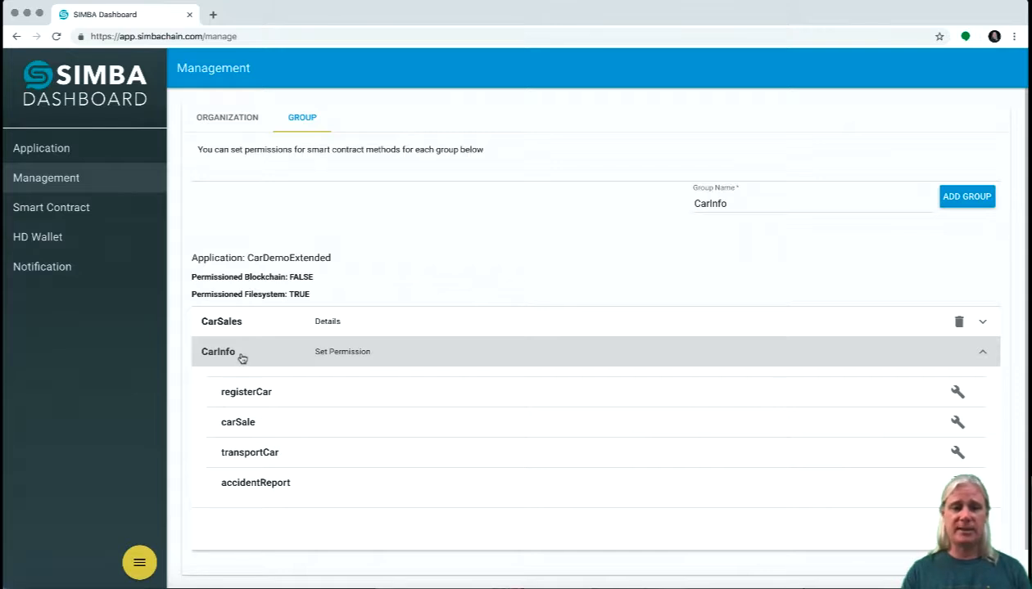
{"action": "left_click", "coordinate": [242, 359]}
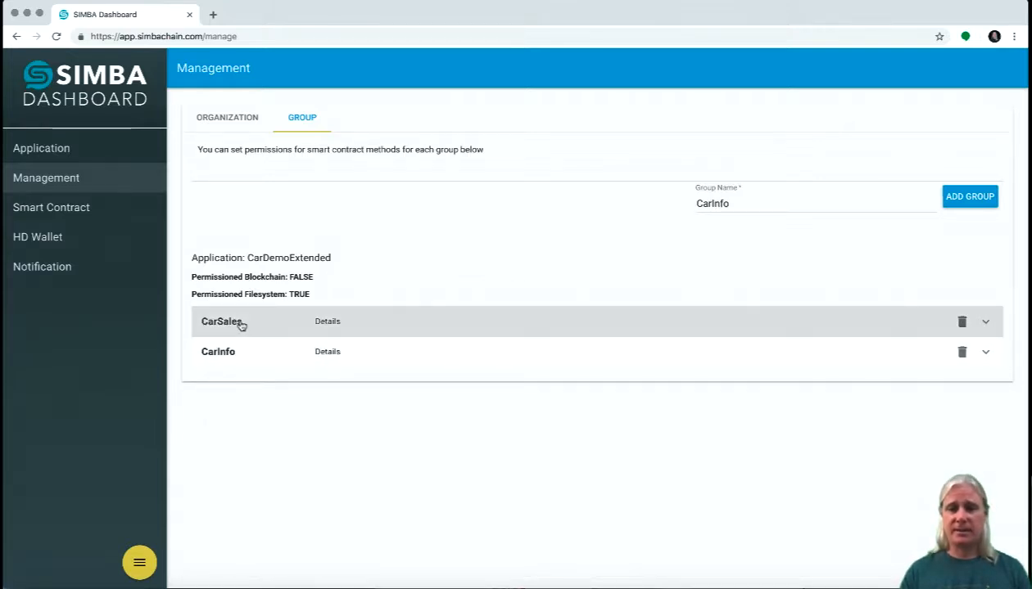
{"action": "left_click", "coordinate": [229, 354]}
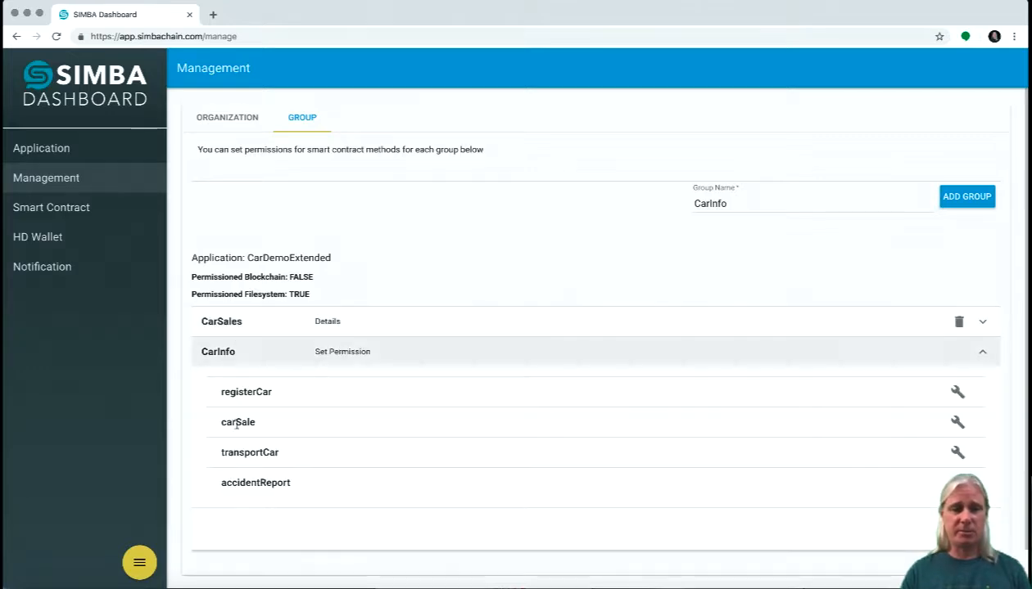
{"action": "left_click", "coordinate": [957, 422]}
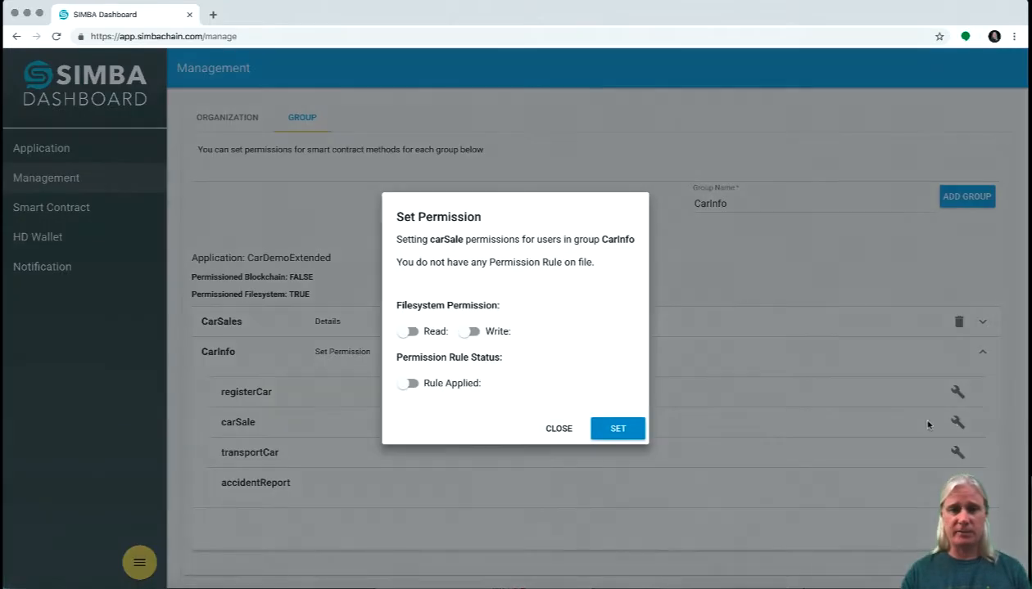
{"action": "left_click", "coordinate": [552, 430]}
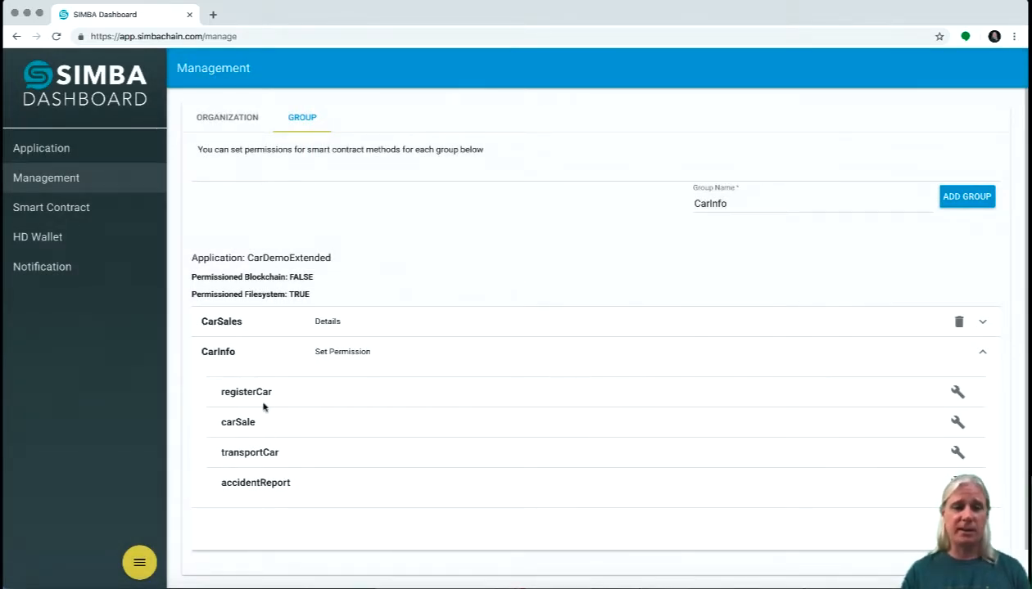
Give the CarSales group read and write filesystem permission for carSale, with no time range and the permission rule applied.
{"action": "left_click", "coordinate": [219, 351]}
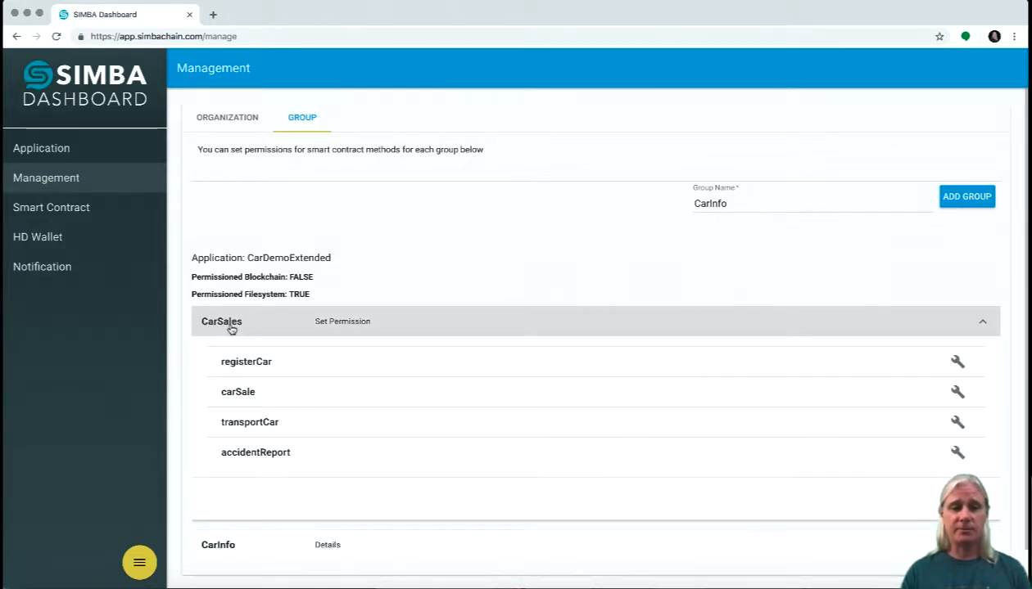
{"action": "left_click", "coordinate": [950, 391]}
{"action": "left_click", "coordinate": [409, 330]}
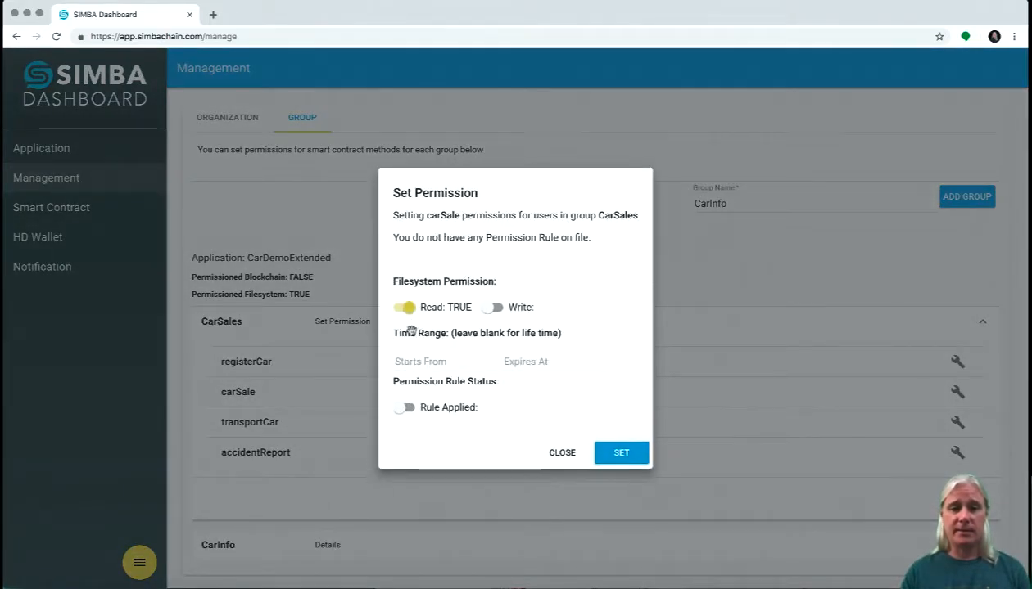
{"action": "left_click", "coordinate": [497, 302]}
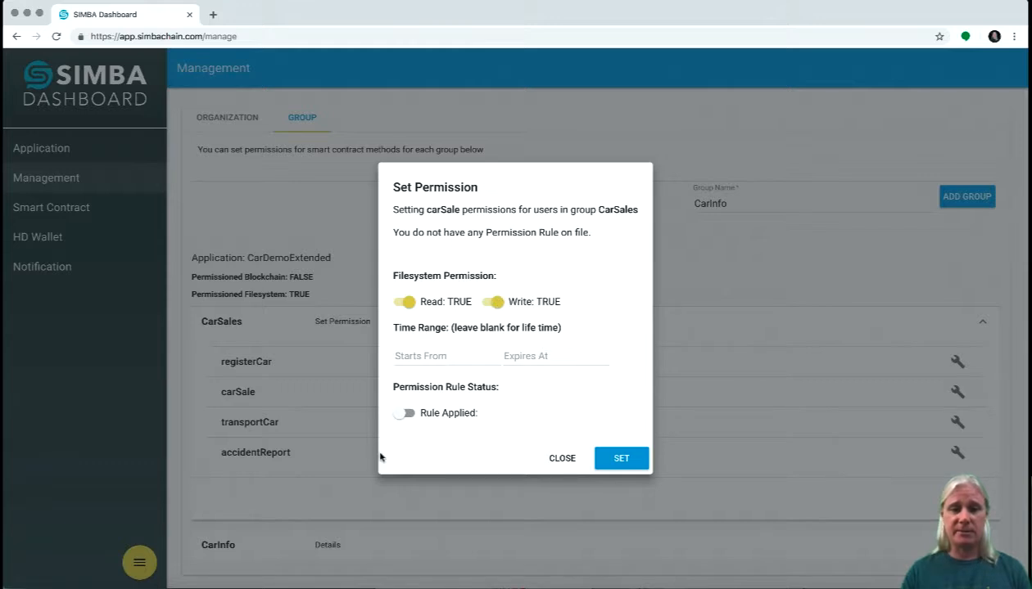
{"action": "left_click", "coordinate": [405, 412]}
{"action": "left_click", "coordinate": [624, 460]}
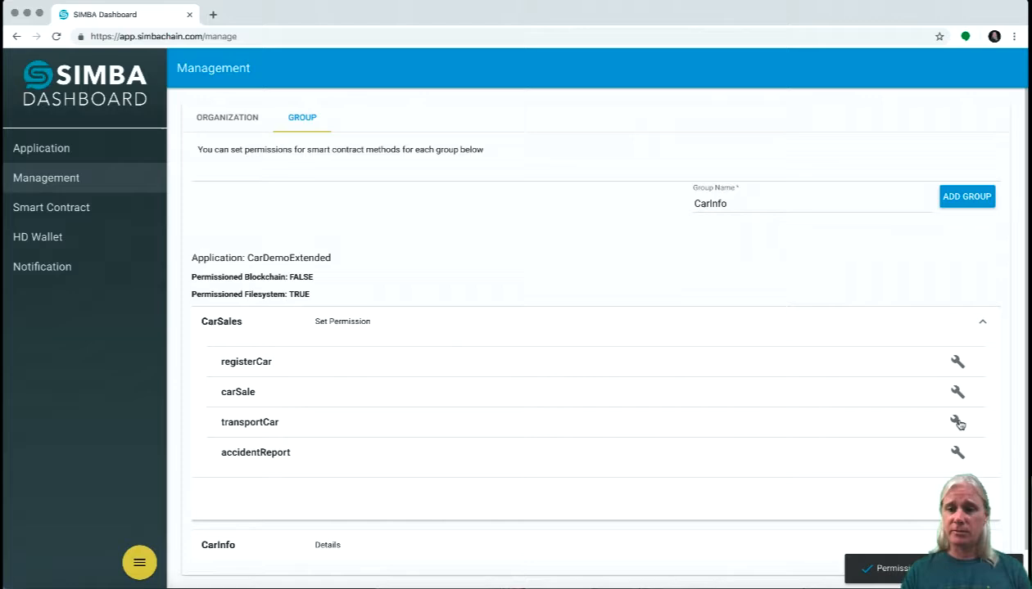
Give the CarSales group read and write filesystem permission for transportCar, with no time range and the permission rule applied.
{"action": "left_click", "coordinate": [958, 423]}
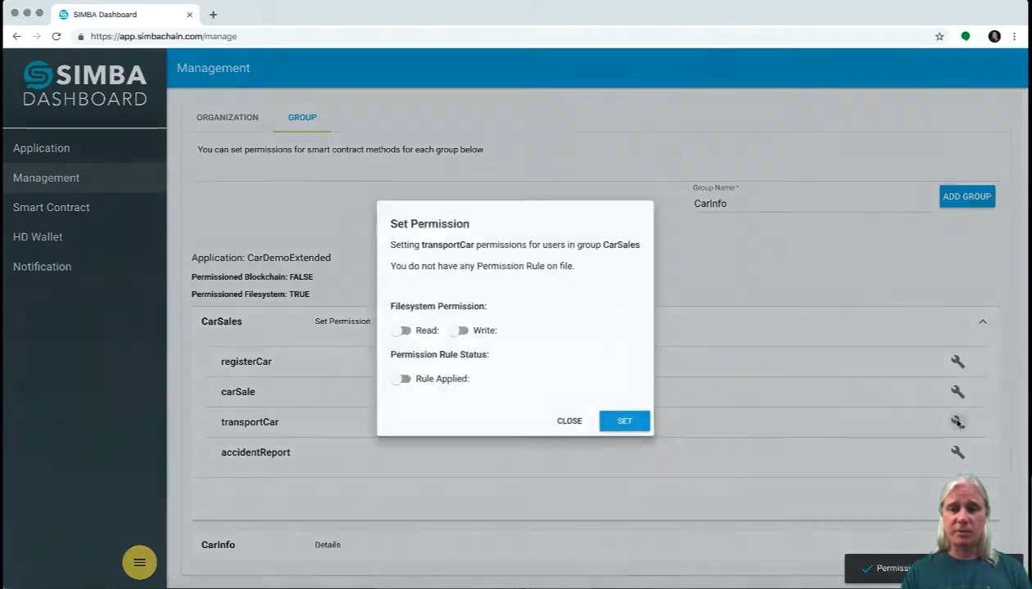
{"action": "left_click", "coordinate": [396, 331]}
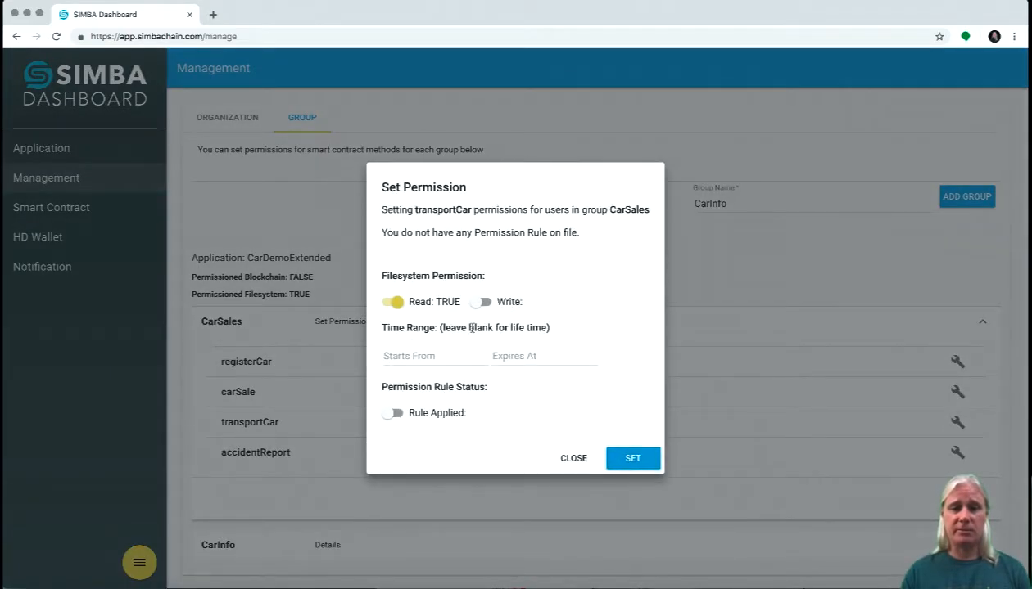
{"action": "left_click", "coordinate": [482, 301]}
{"action": "left_click", "coordinate": [394, 413]}
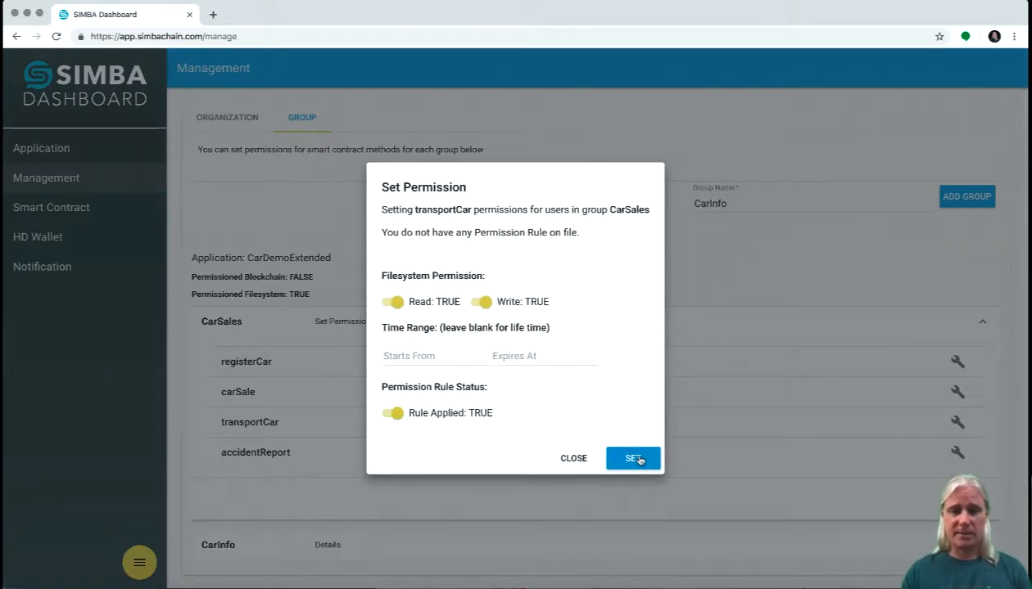
{"action": "left_click", "coordinate": [637, 459]}
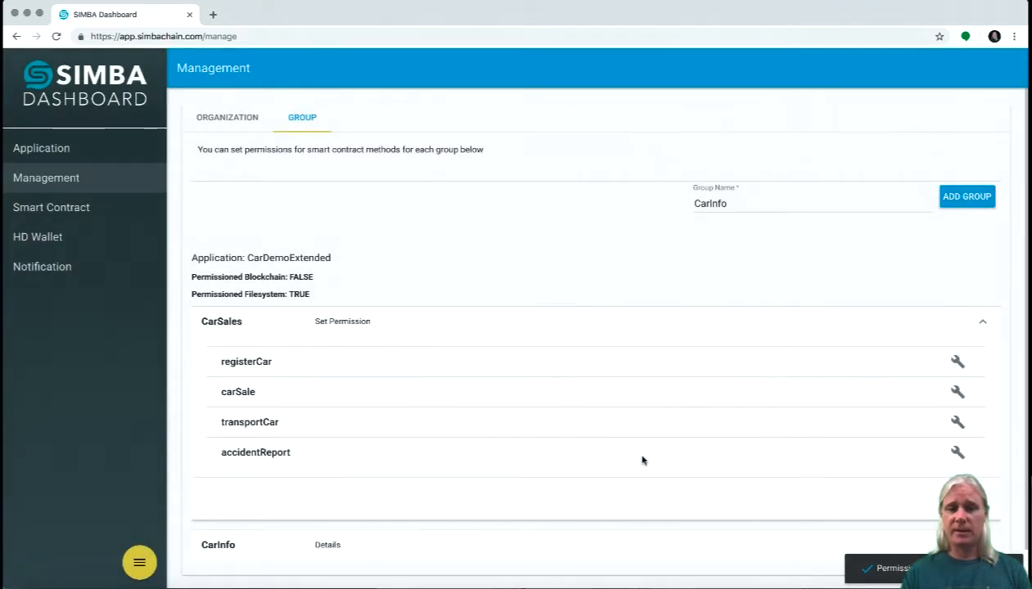
Give the CarSales group read and write filesystem permission for accidentReport, with no time range and the permission rule applied.
{"action": "left_click", "coordinate": [957, 454]}
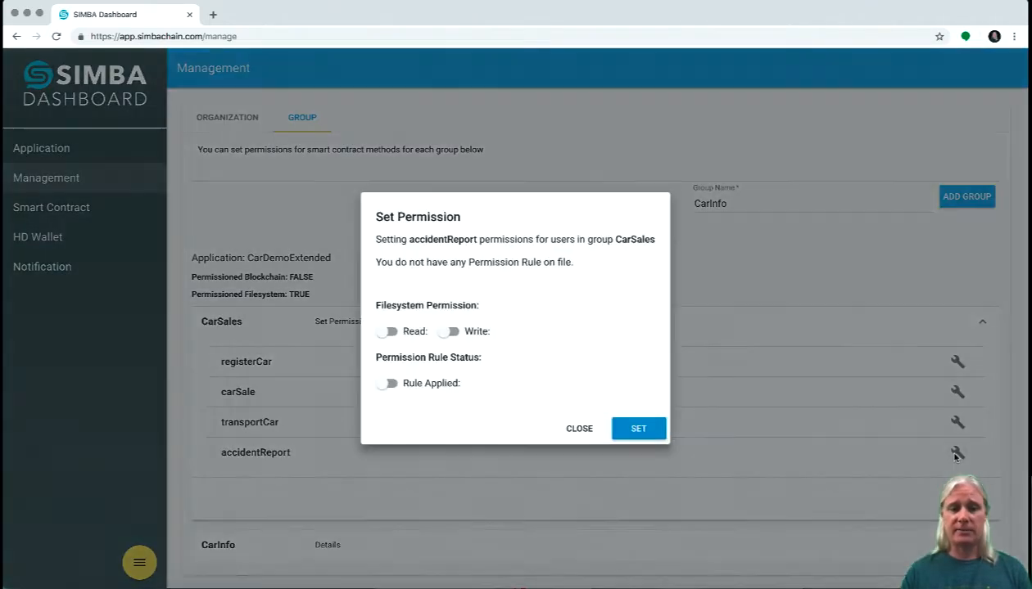
{"action": "left_click", "coordinate": [390, 331]}
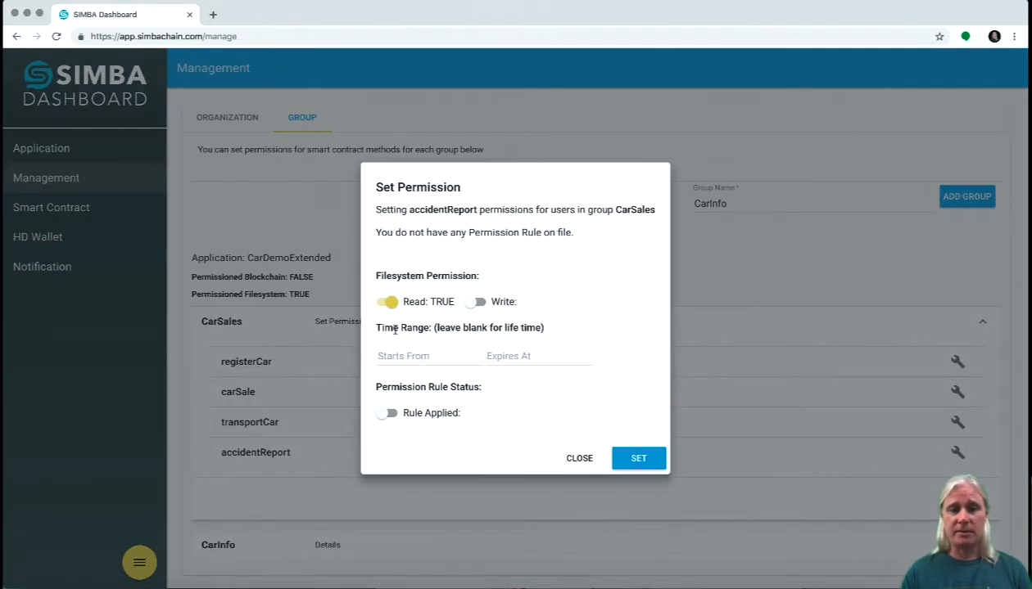
{"action": "left_click", "coordinate": [478, 302]}
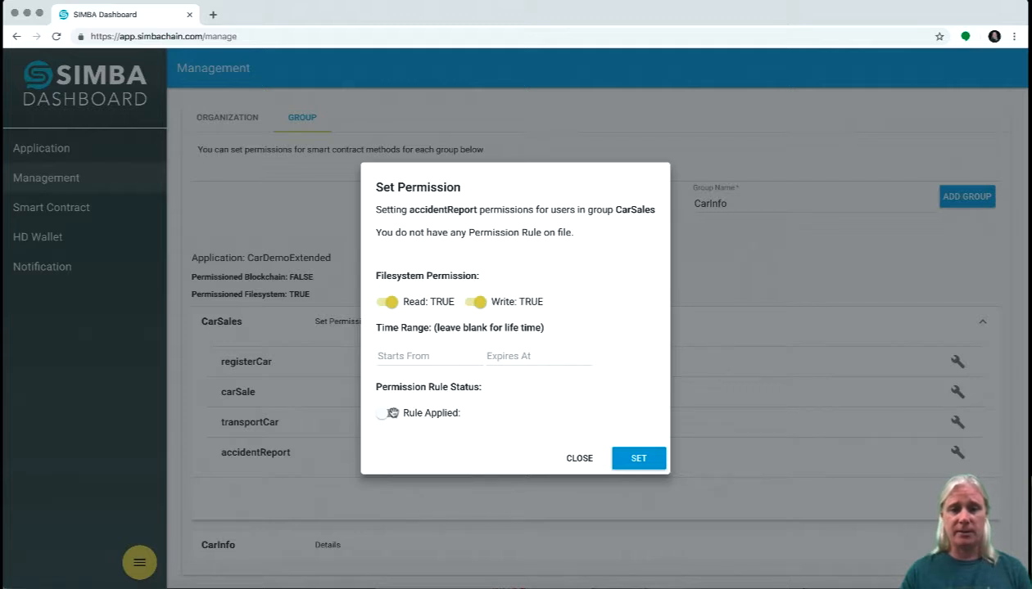
{"action": "left_click", "coordinate": [392, 413]}
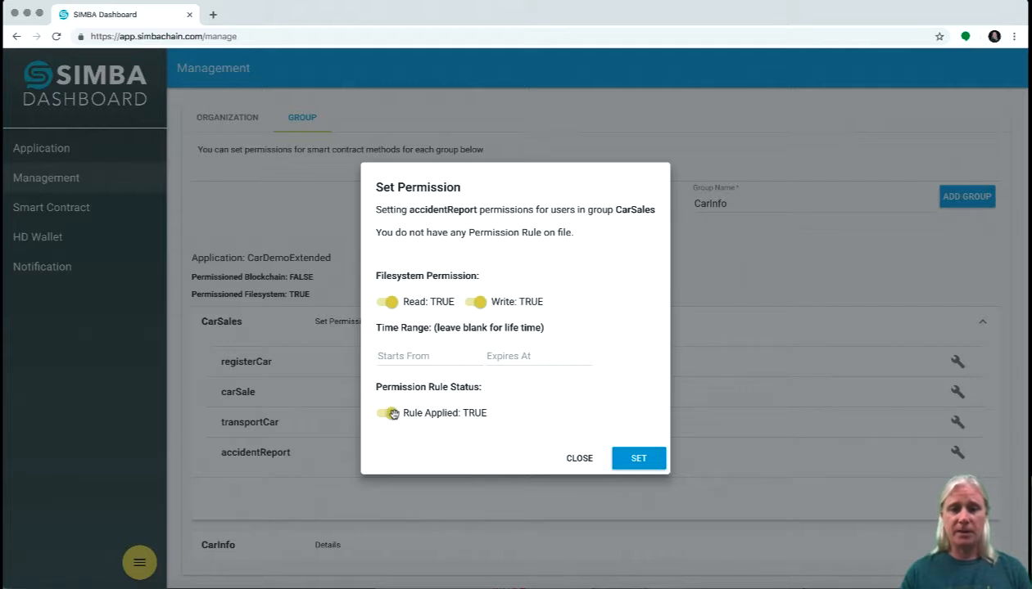
{"action": "left_click", "coordinate": [640, 461]}
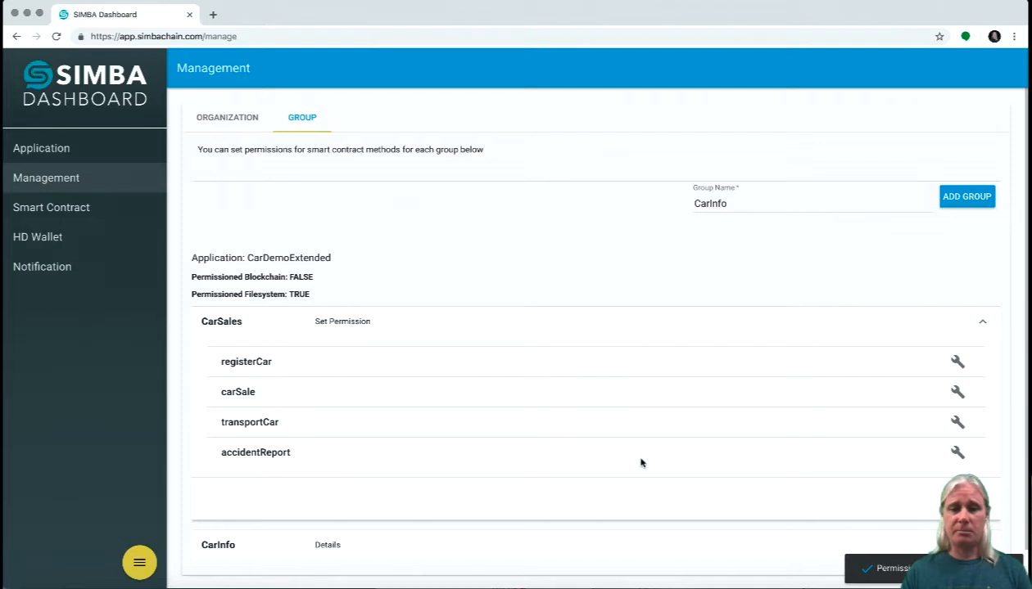